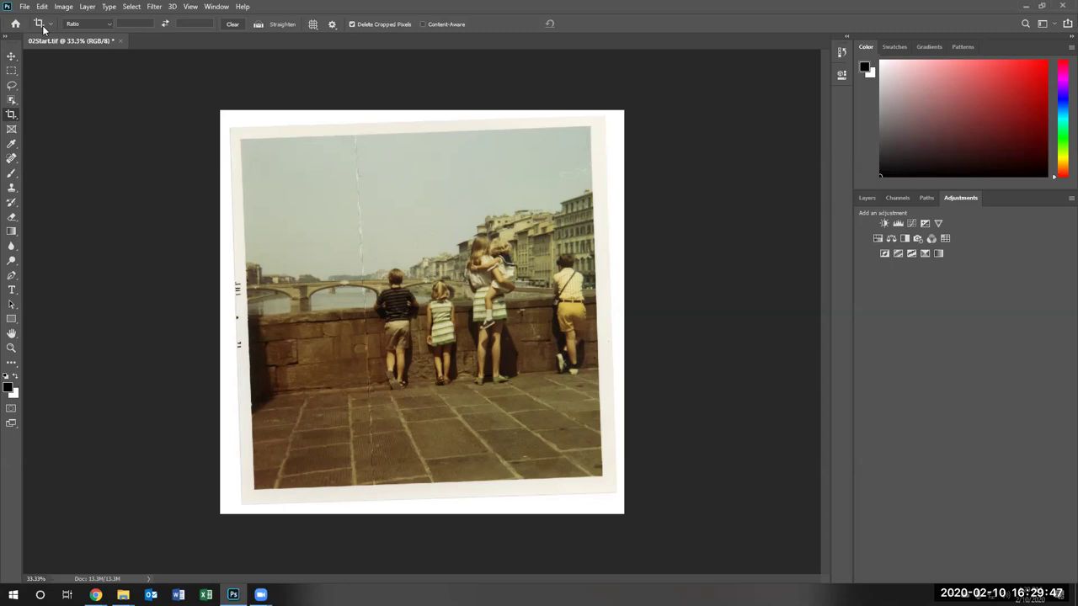
Switch to the Move tool, leaving the 02Start.tif scan unchanged.
left_click(11, 57)
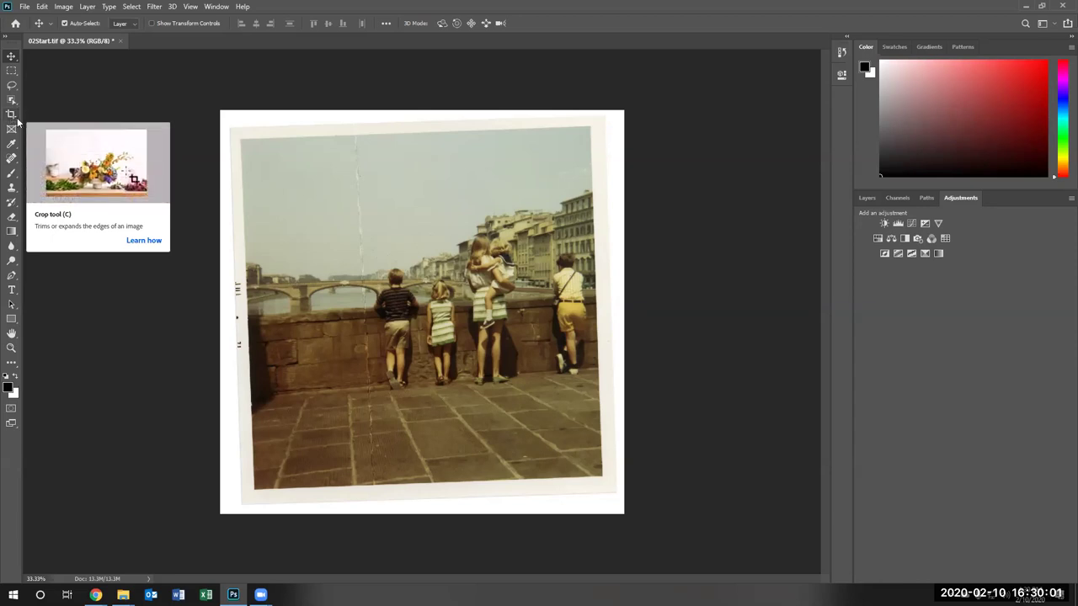
Choose the standard Crop tool, review its size presets, and enable Straighten.
left_click(12, 114)
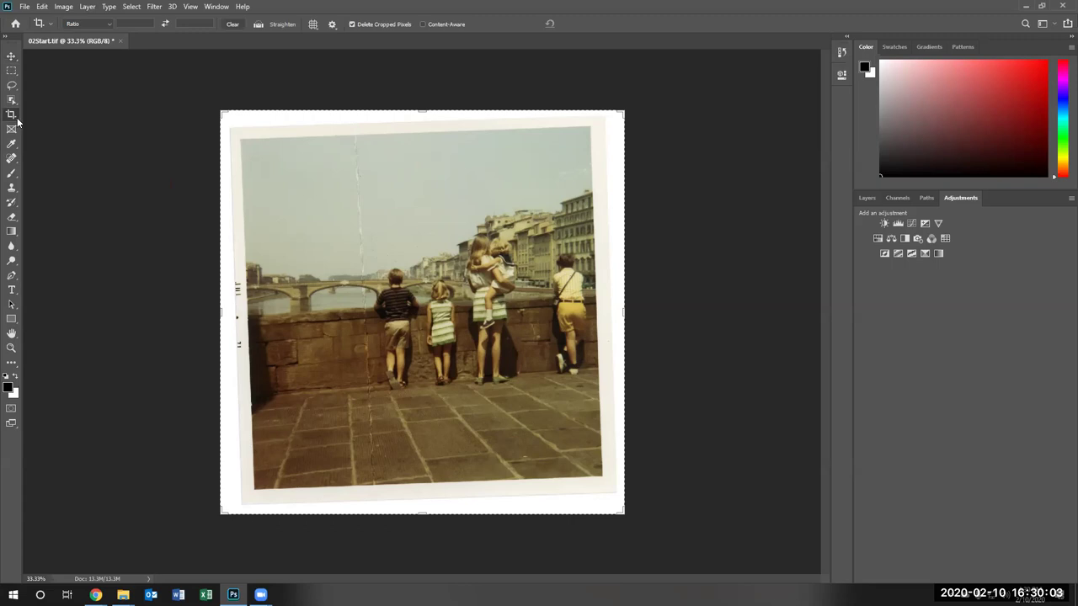
right_click(12, 116)
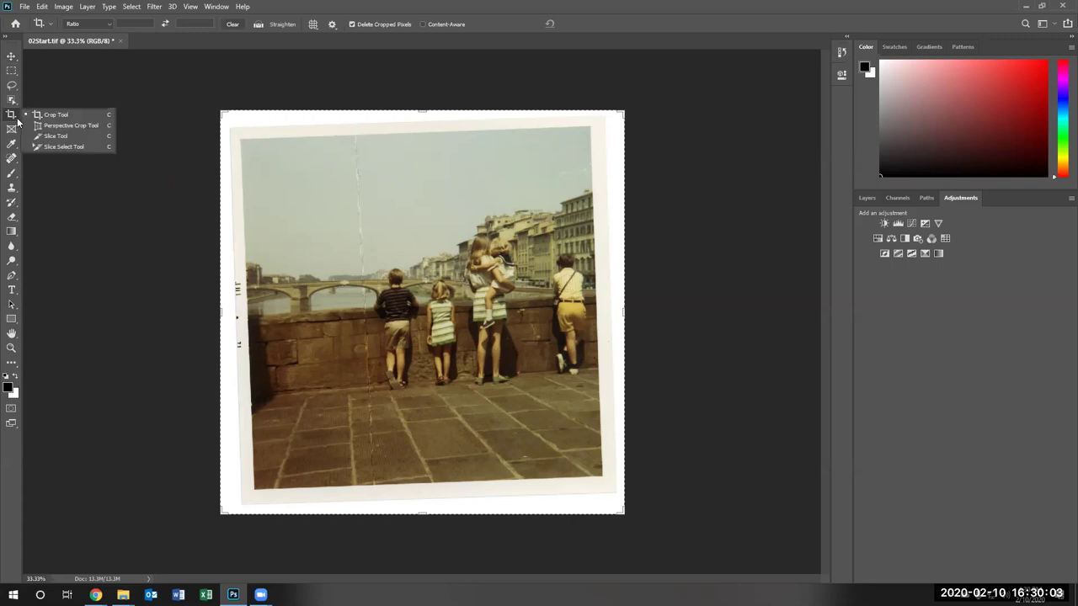
left_click(63, 118)
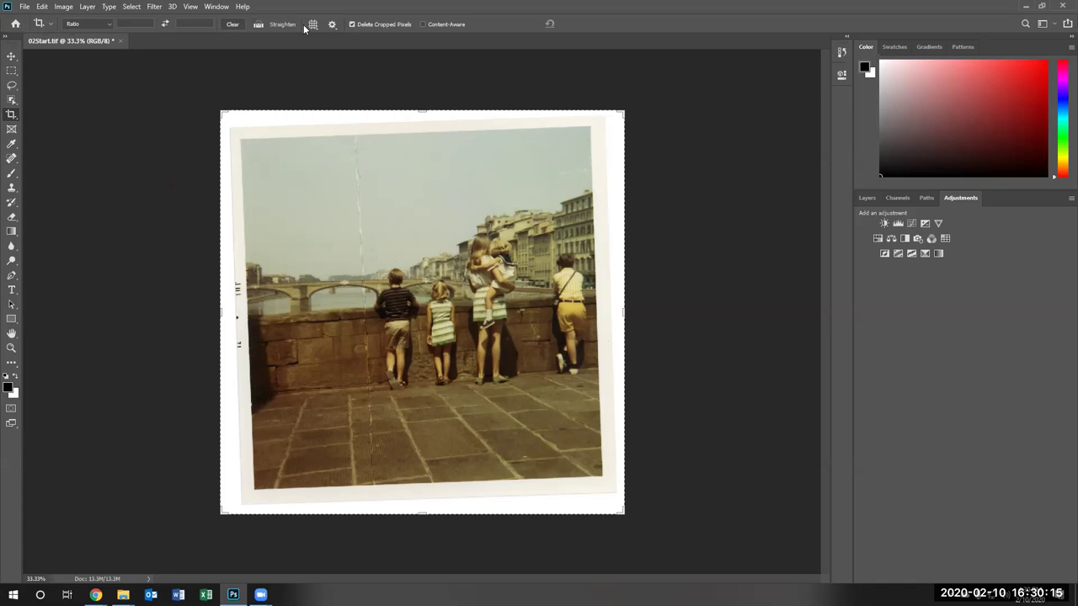
left_click(50, 24)
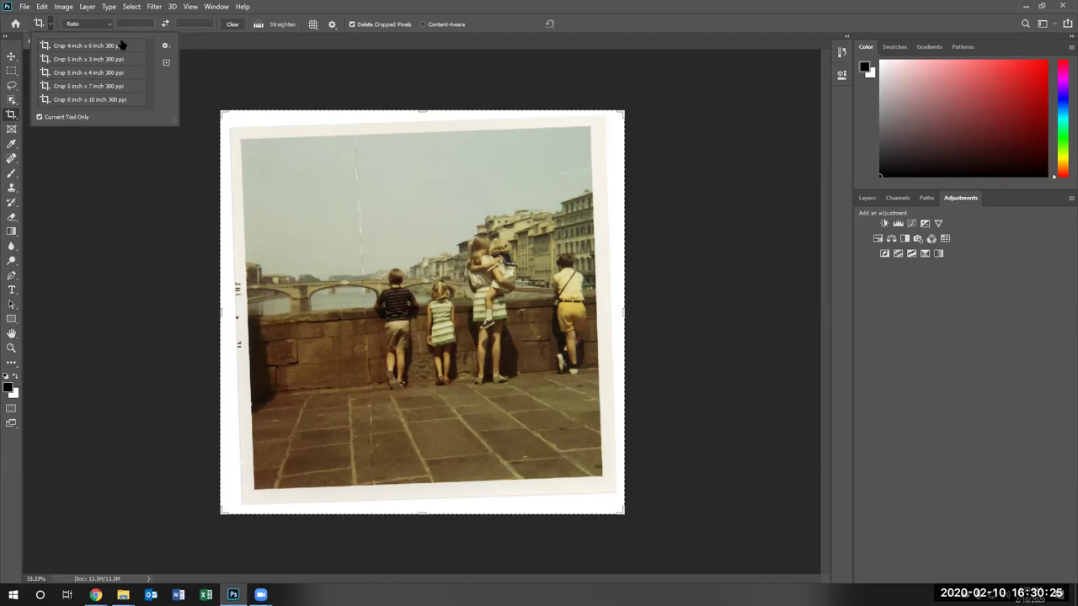
left_click(444, 8)
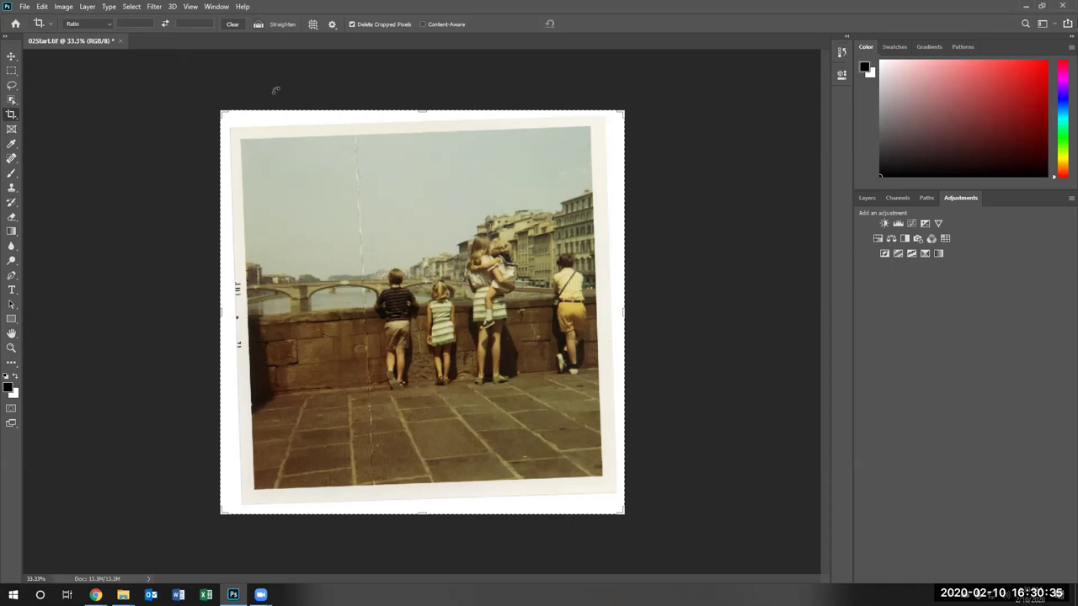
left_click(258, 24)
Level the photo by drawing a Straighten line along its tilted top edge.
left_click(240, 139)
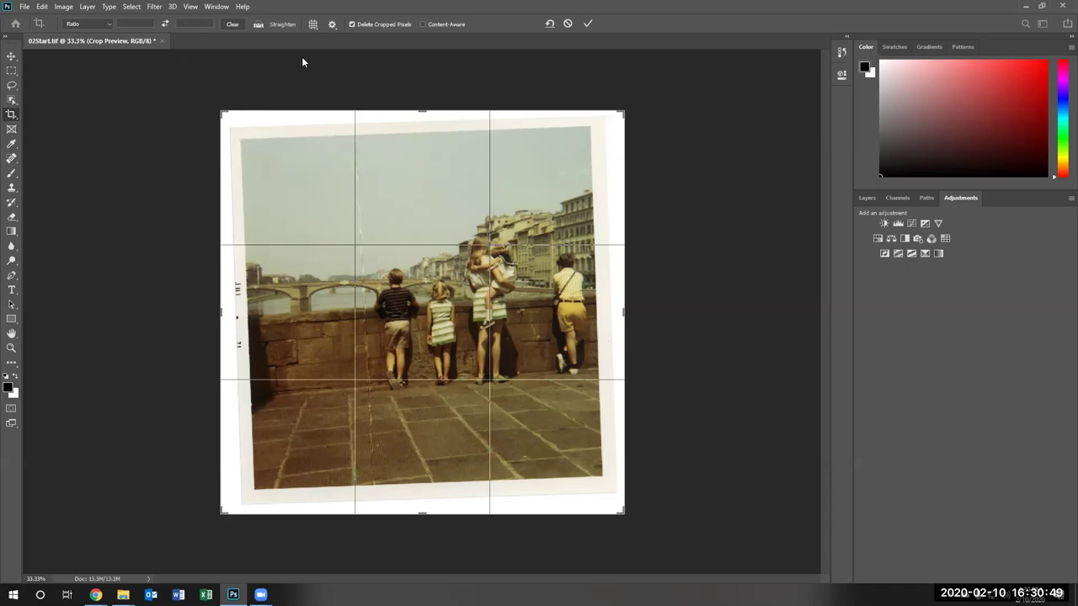
left_click(278, 27)
left_click_drag(240, 139, 593, 126)
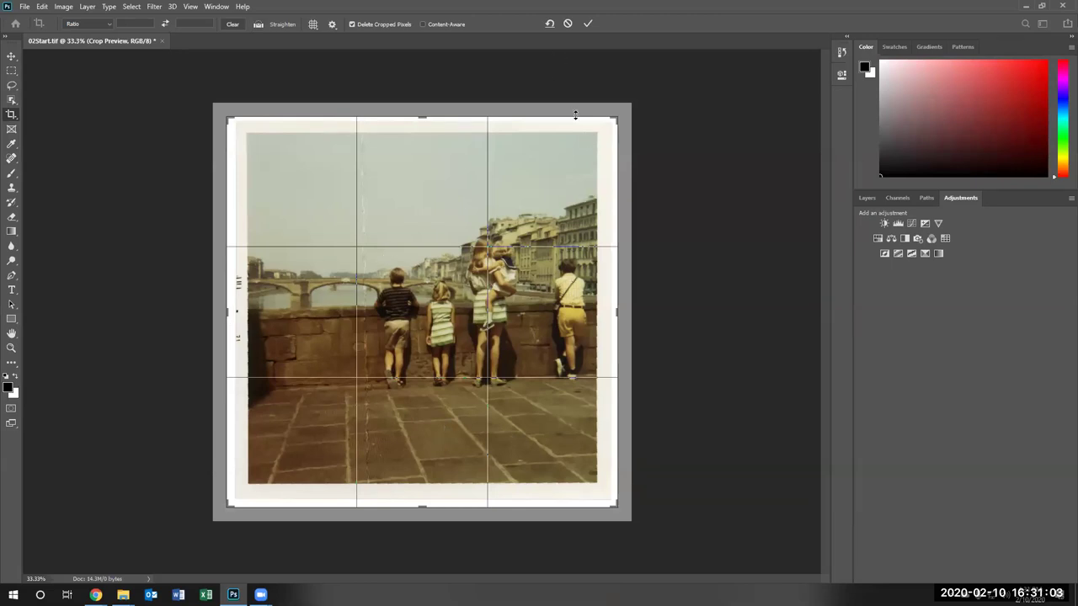
Reset the crop and re-straighten the photo along the top of the stone wall.
left_click(549, 23)
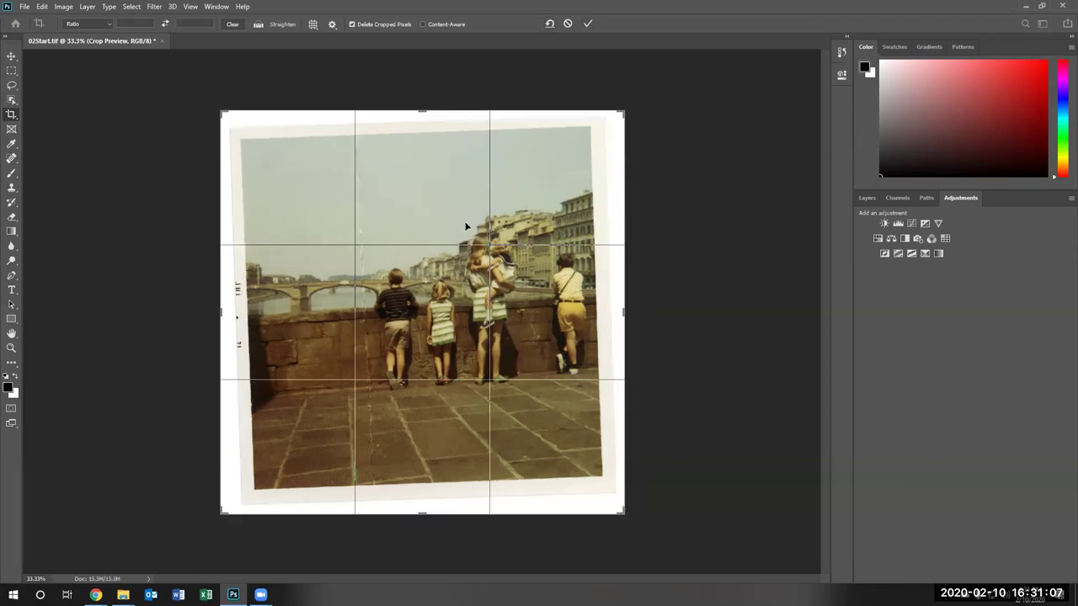
left_click(258, 26)
left_click_drag(252, 315, 601, 296)
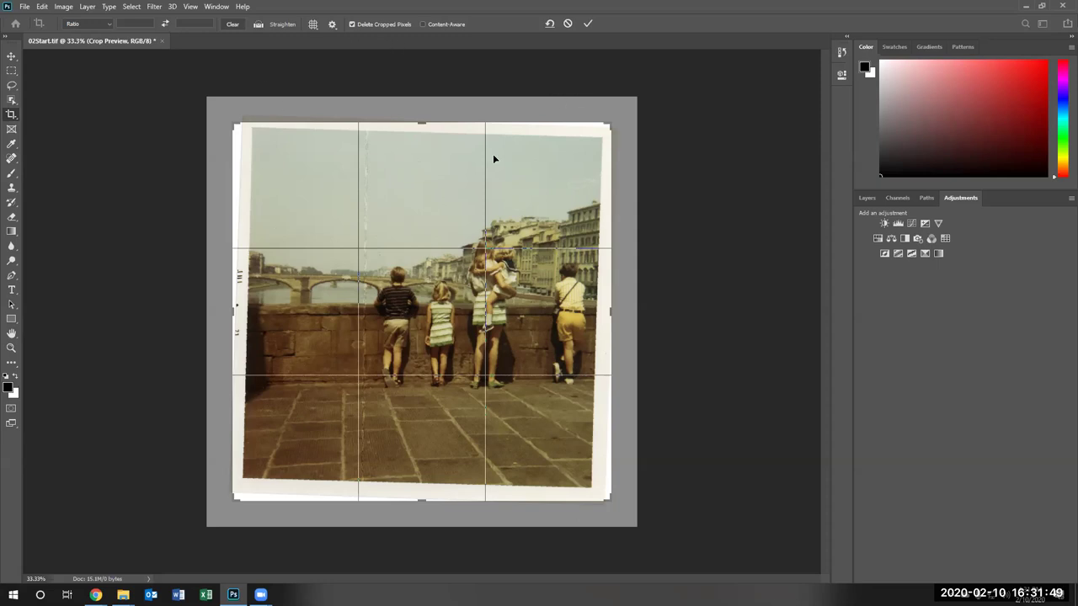
Pull all four crop corners in to the photo's edges, excluding the white border.
left_click_drag(610, 124, 603, 131)
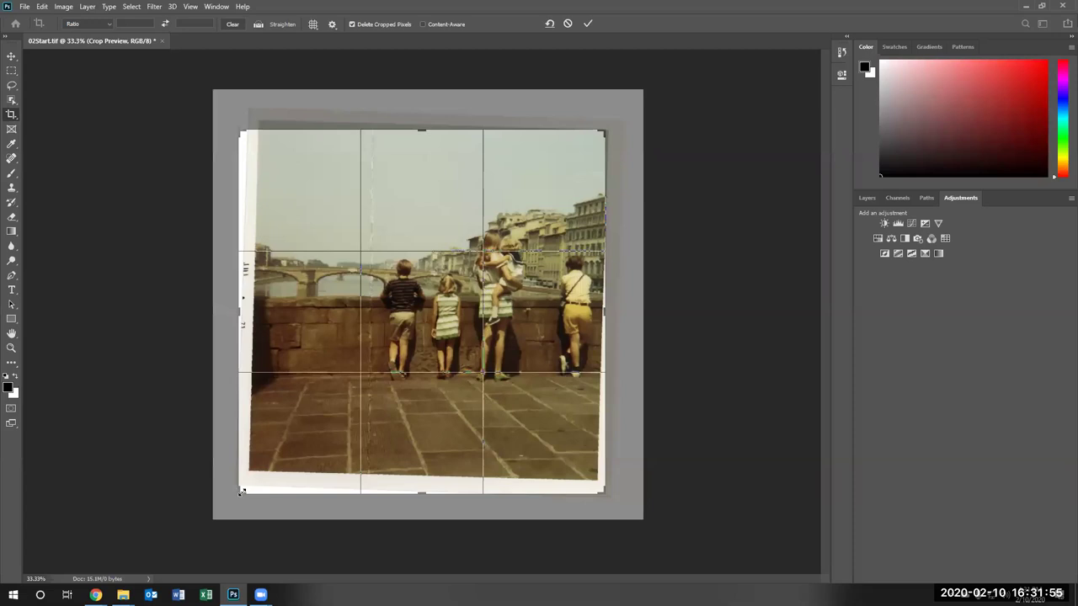
left_click_drag(245, 486, 245, 483)
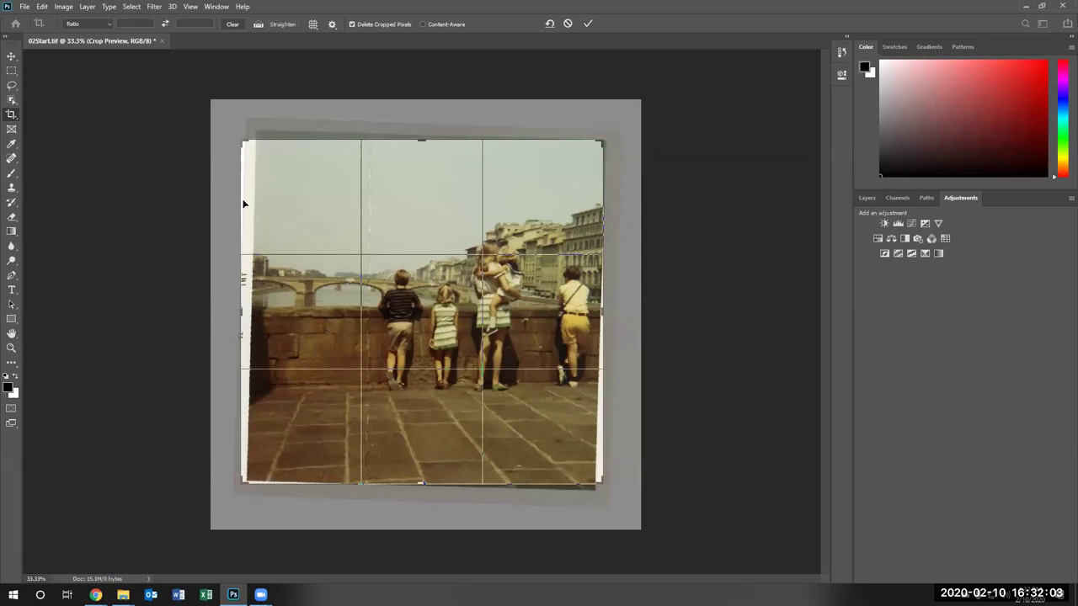
left_click_drag(244, 142, 251, 142)
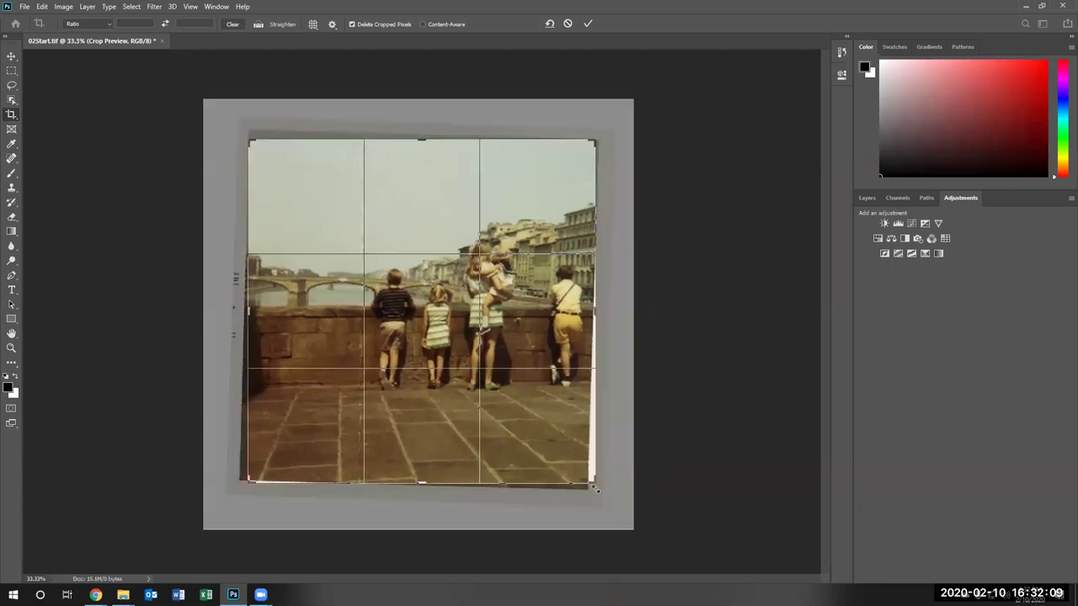
left_click_drag(591, 481, 592, 483)
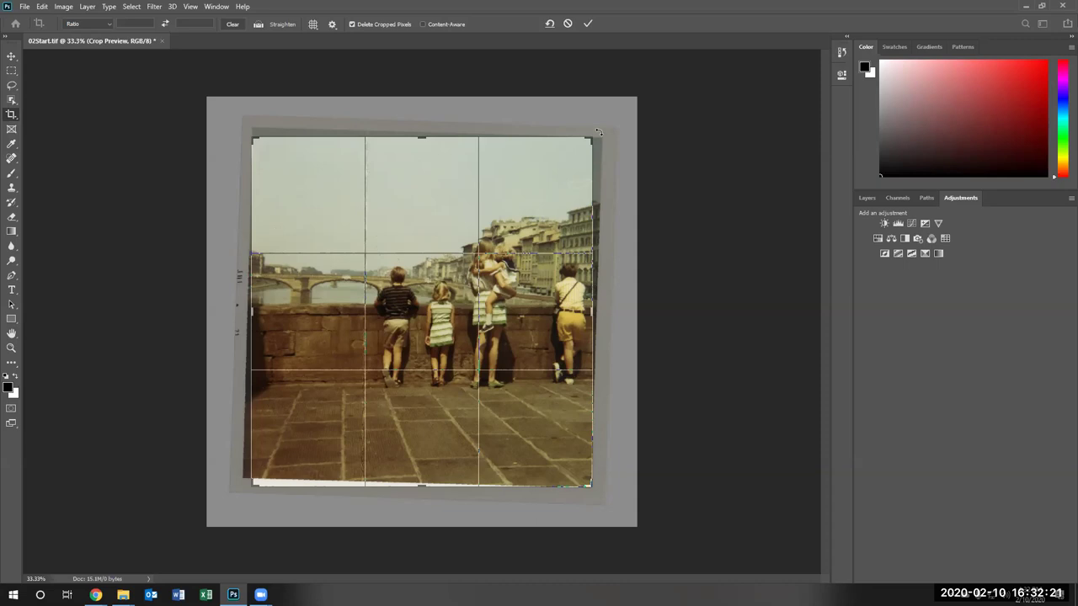
Reset, straighten along the left edge, and trim corners to about 1851 × 1881 px.
left_click(550, 24)
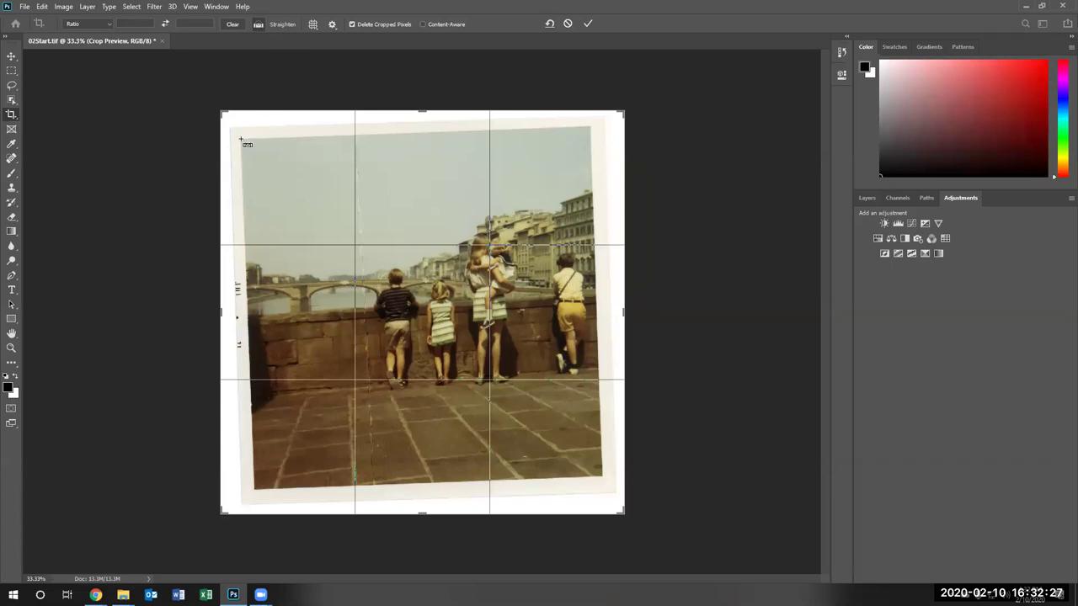
left_click_drag(241, 138, 261, 498)
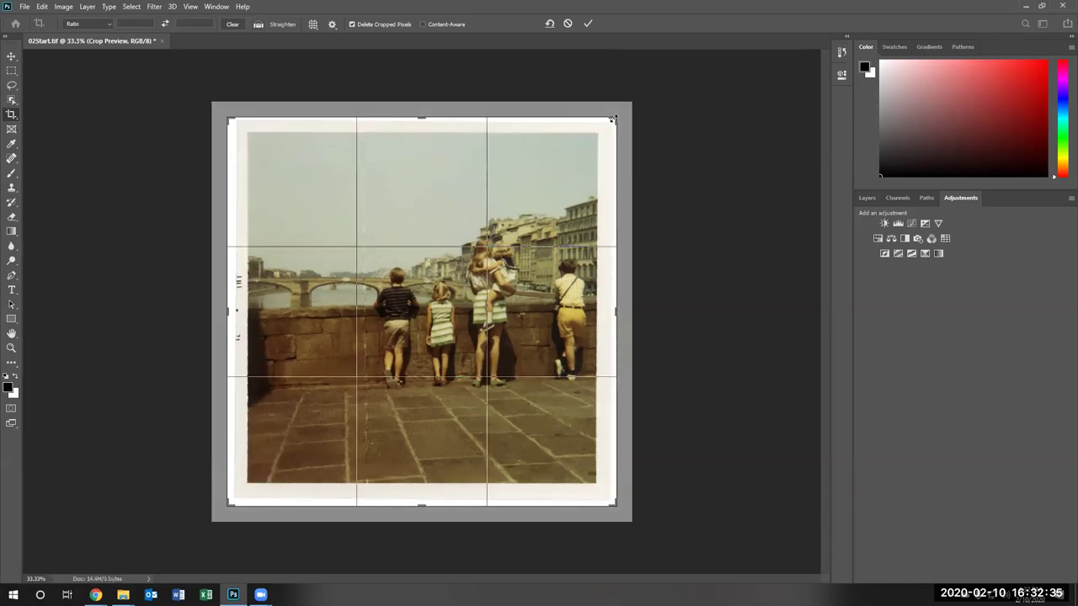
left_click_drag(615, 120, 602, 127)
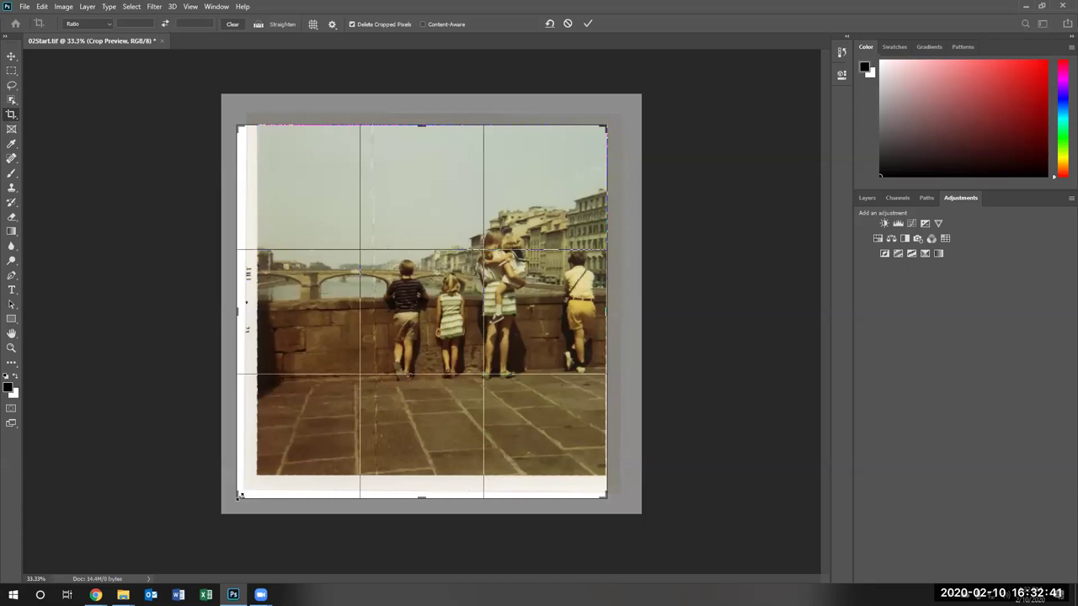
left_click_drag(239, 496, 249, 487)
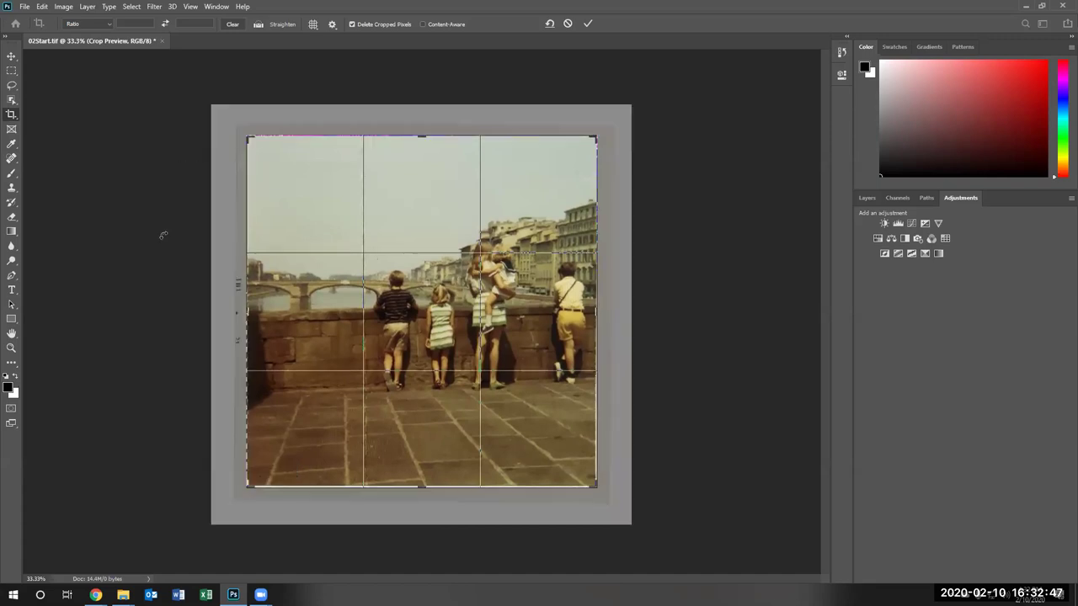
Commit the crop, then undo it to restore the full tilted, bordered scan.
left_click(587, 25)
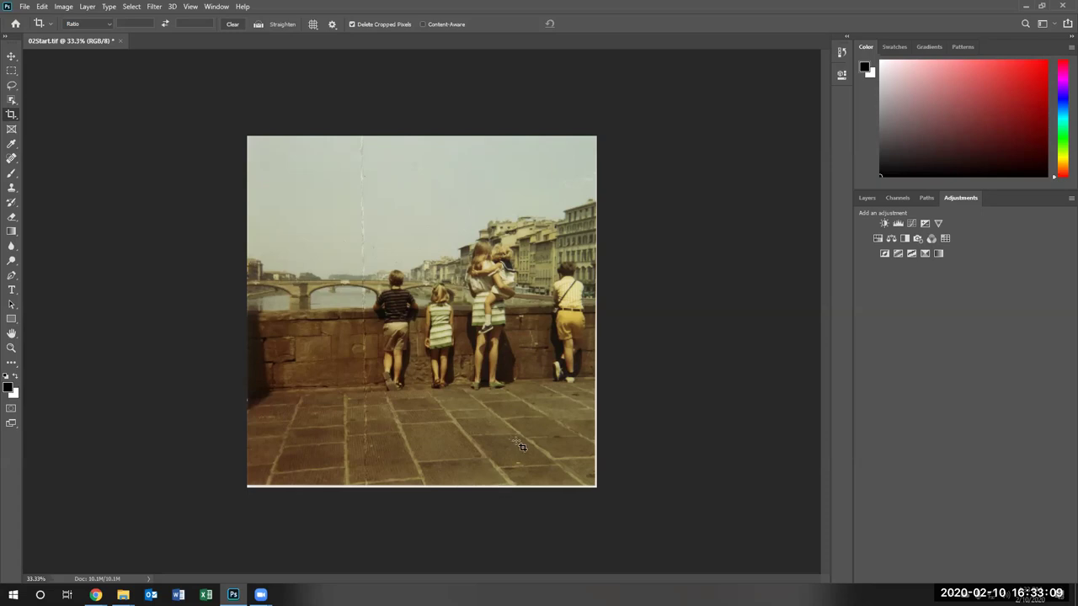
key("ctrl")
key("ctrl+z")
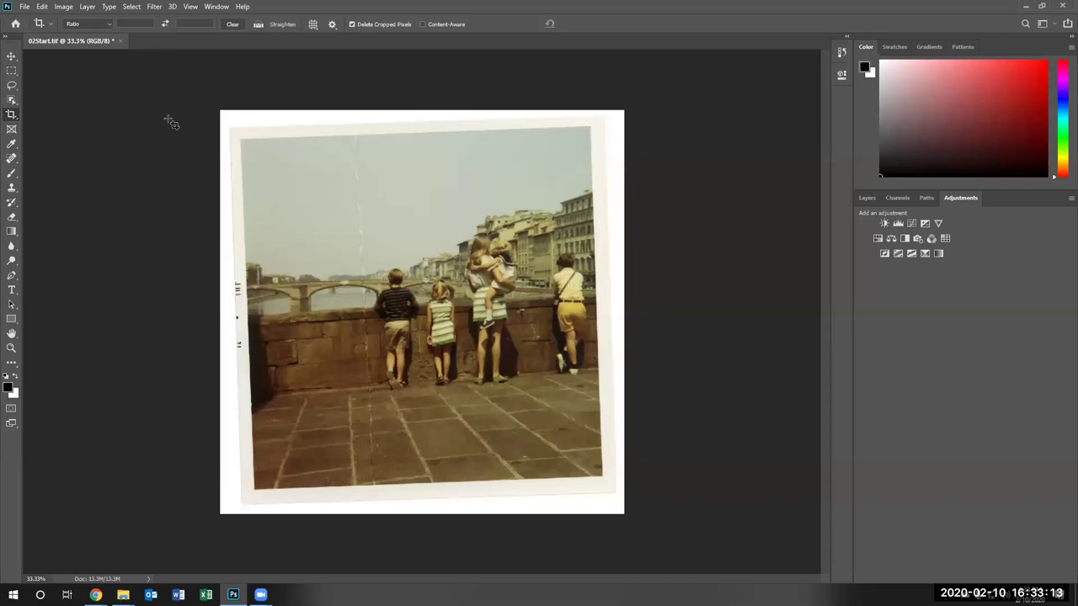
Pick the standard Crop tool and rotate the crop frame about 2.2° to level the photo.
left_click(18, 117)
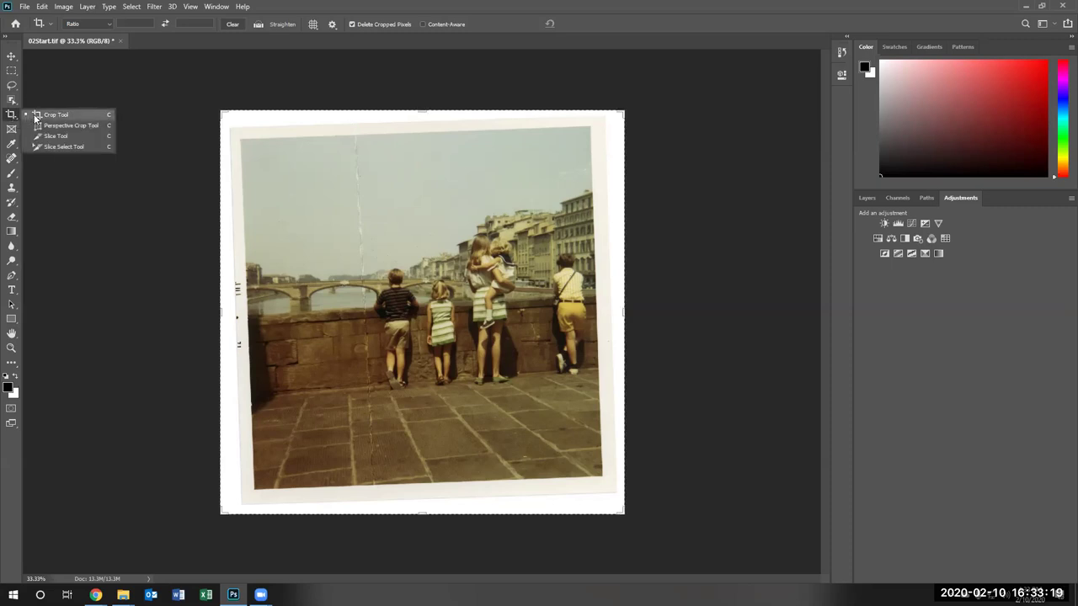
left_click(50, 114)
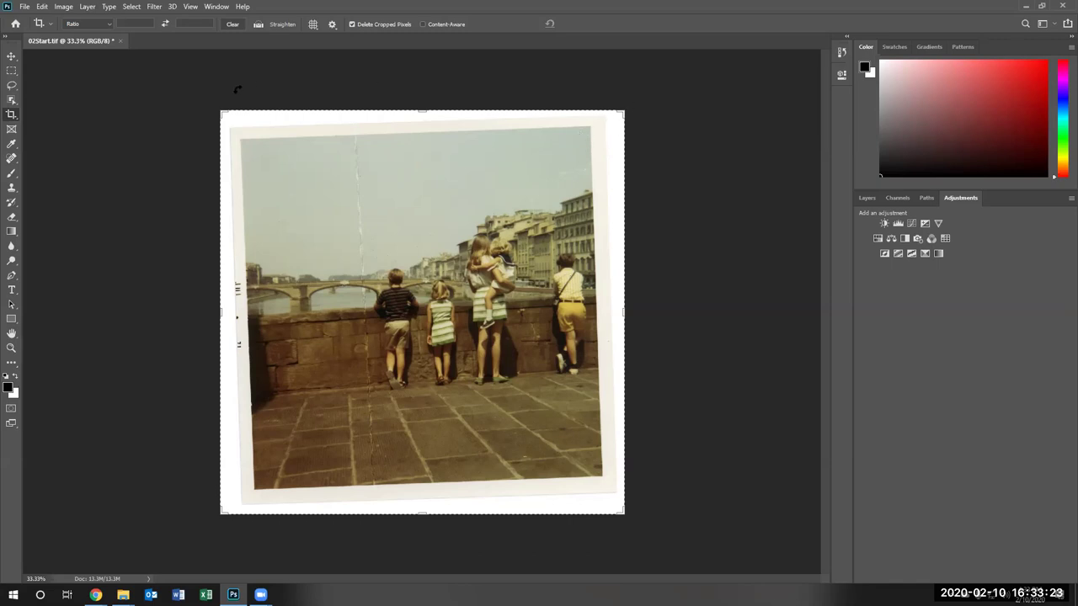
left_click_drag(216, 96, 212, 96)
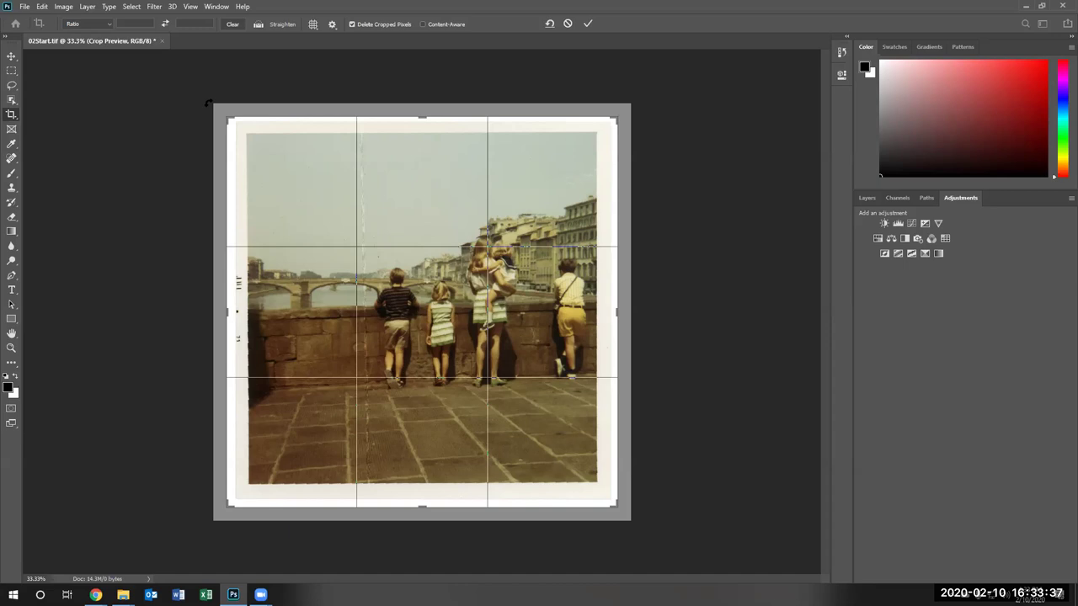
left_click_drag(211, 99, 329, 224)
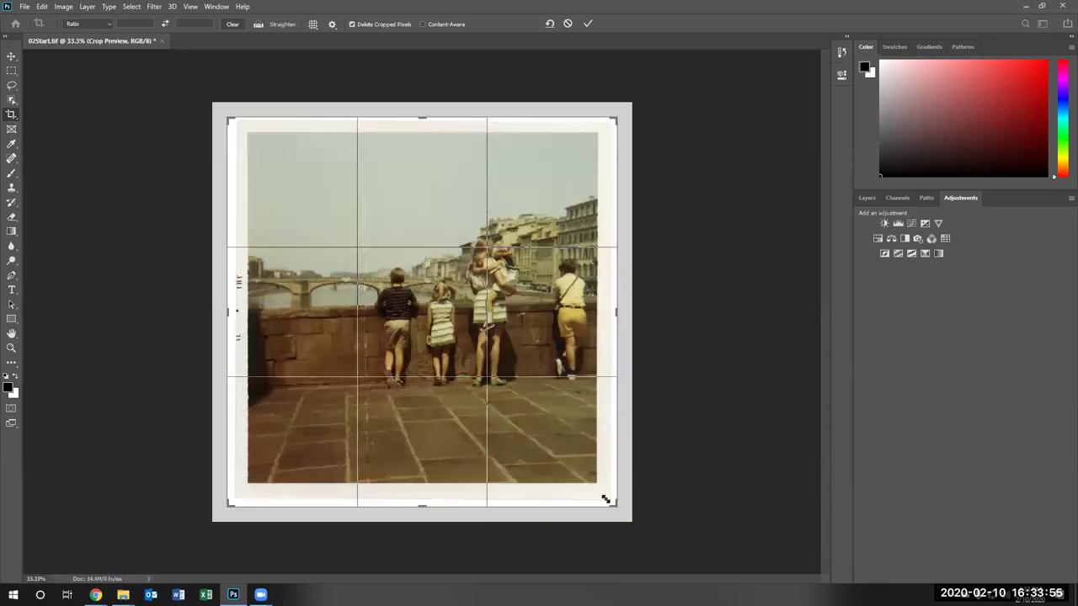
Pull in the bottom-right and top-left crop corners to about 1849 × 1861 px.
left_click_drag(607, 499, 601, 489)
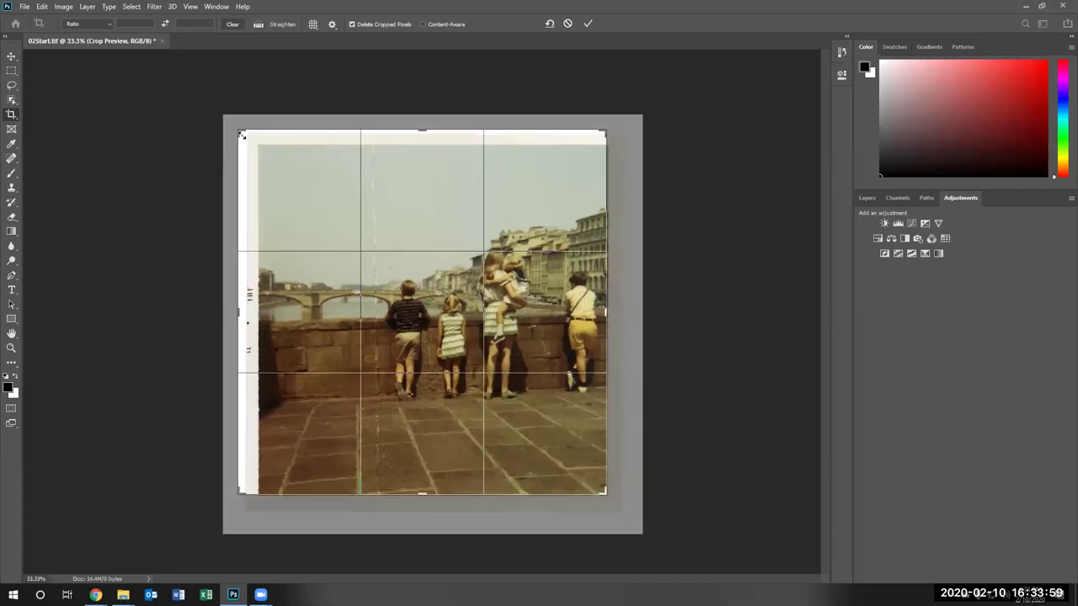
left_click_drag(241, 133, 251, 143)
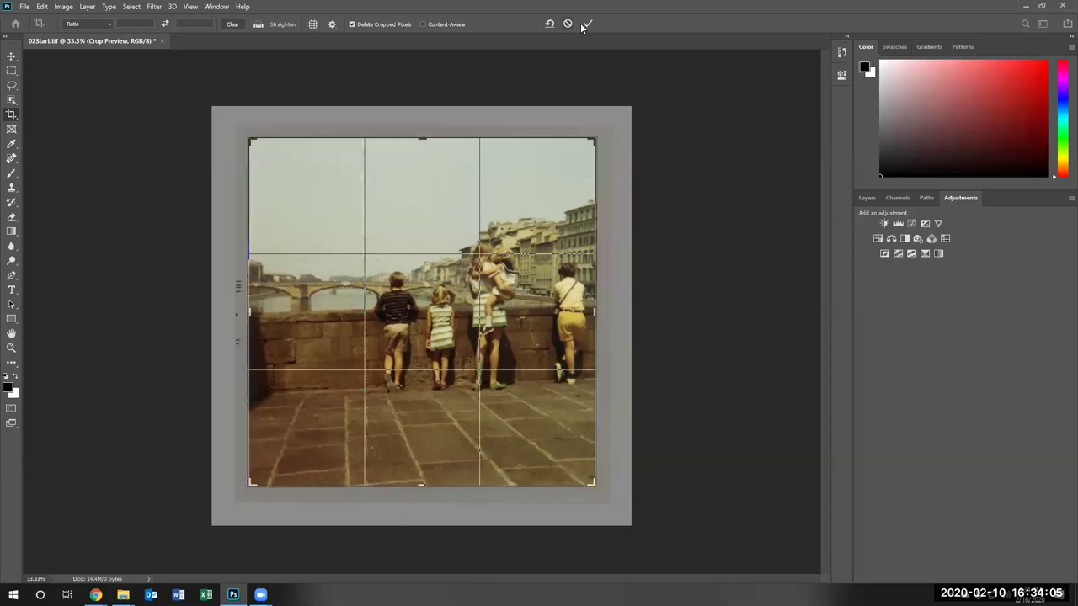
Commit the crop, leaving only the levelled photo without its white border.
left_click(587, 24)
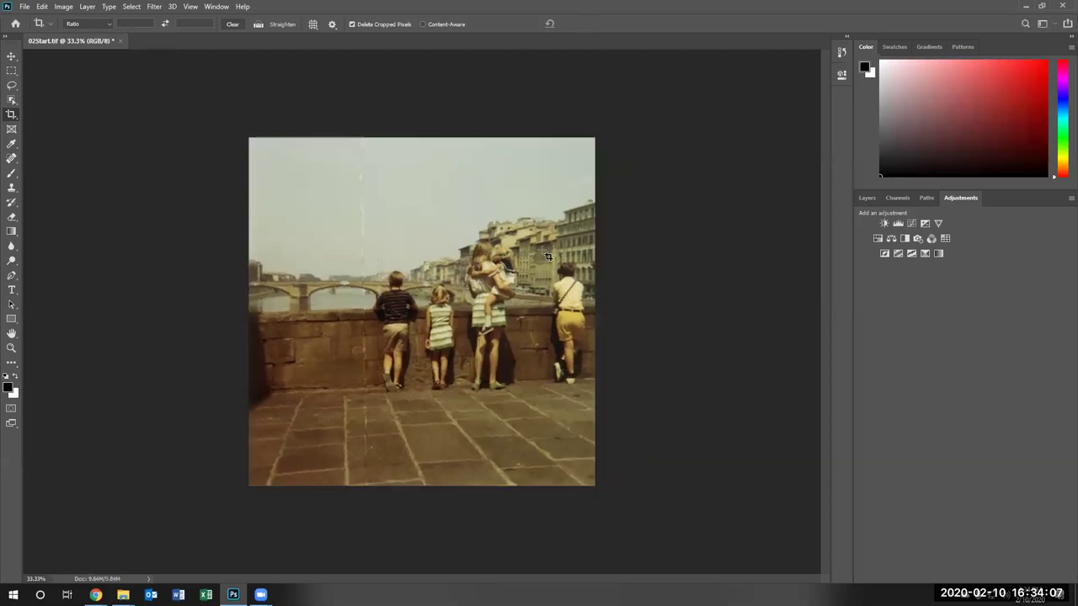